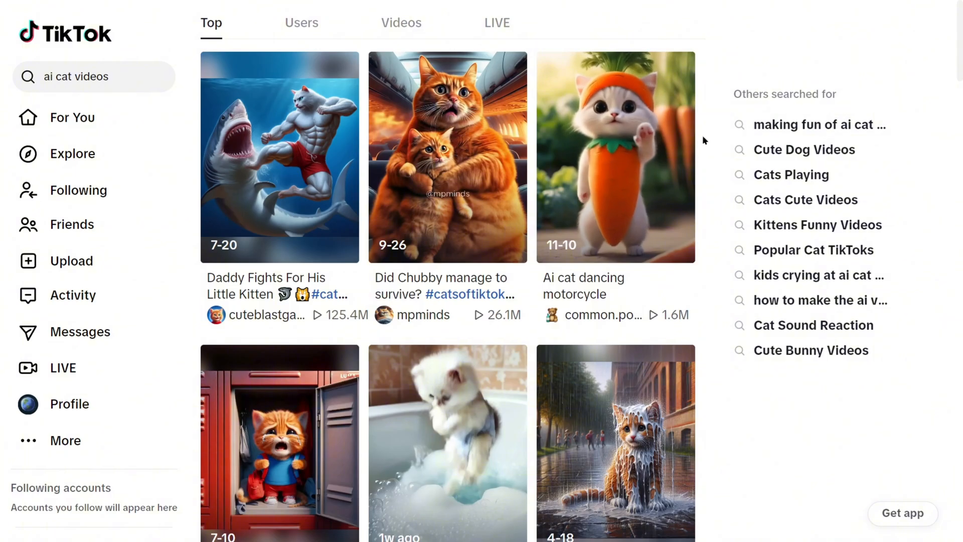
# Step: Browse the top TikTok search results for "ai cat videos"
pyautogui.scroll(-2, 701, 137)
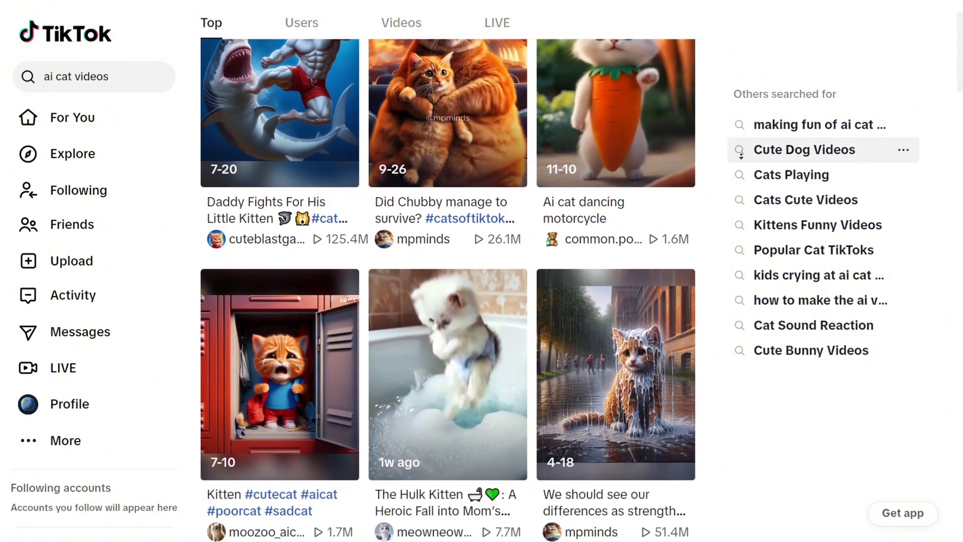
pyautogui.scroll(-3, 738, 166)
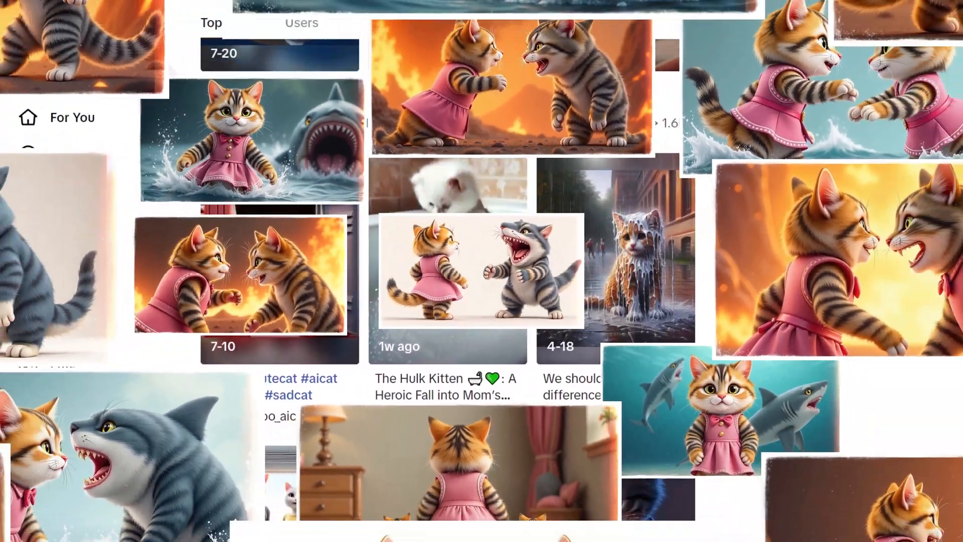
pyautogui.scroll(-4, 732, 180)
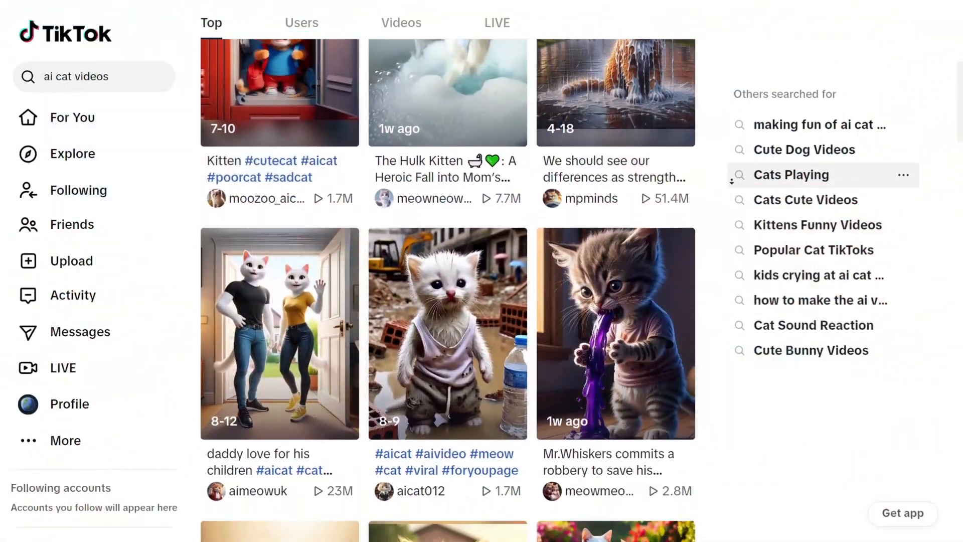
pyautogui.scroll(-4, 732, 179)
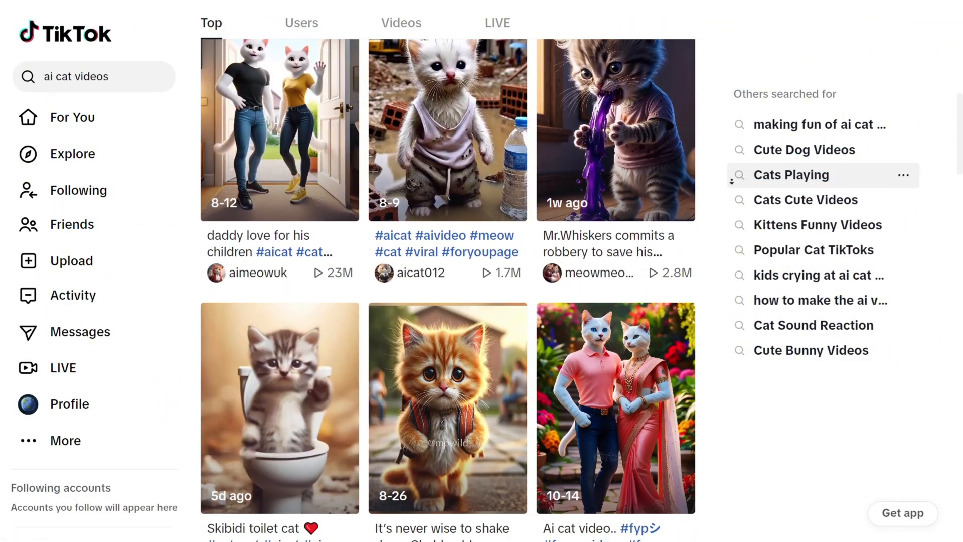
pyautogui.scroll(-4, 733, 179)
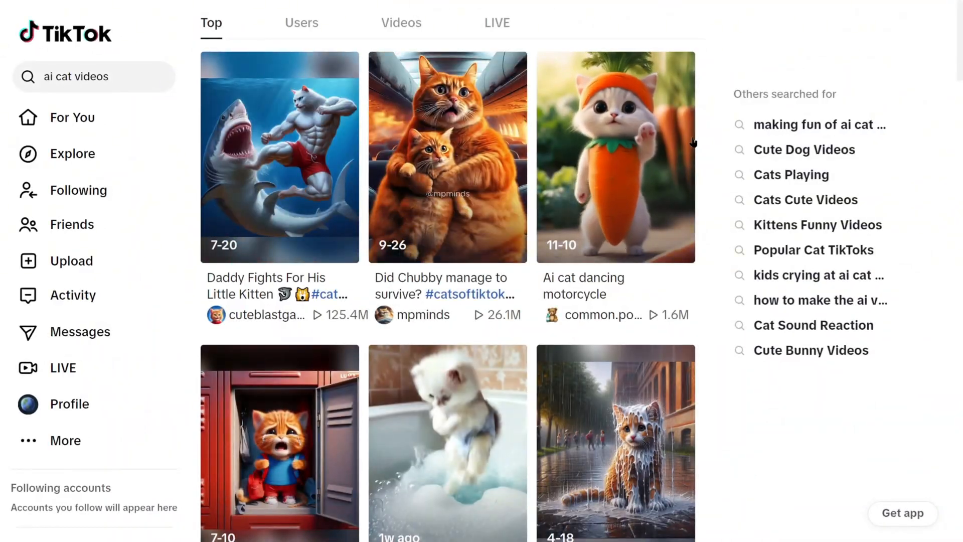
pyautogui.scroll(-2, 705, 148)
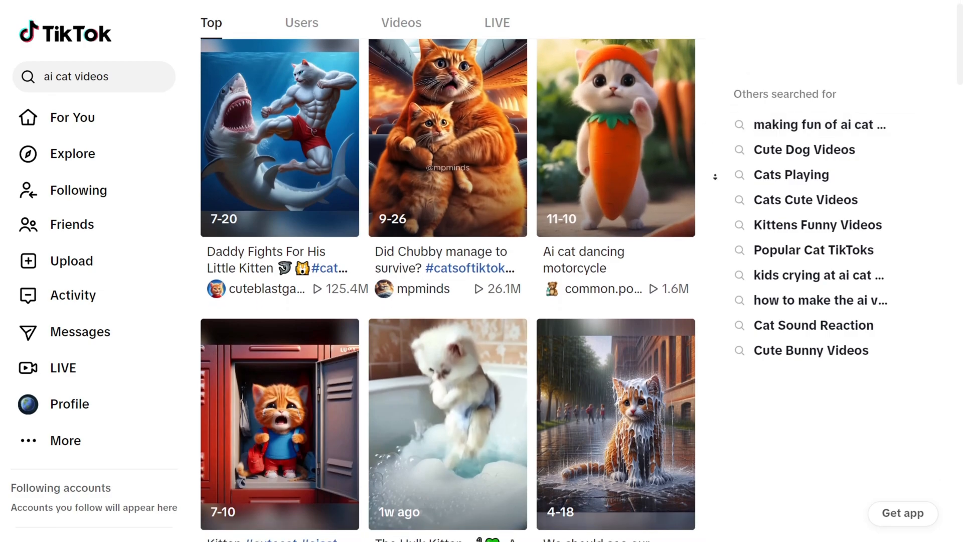
pyautogui.scroll(-2, 720, 175)
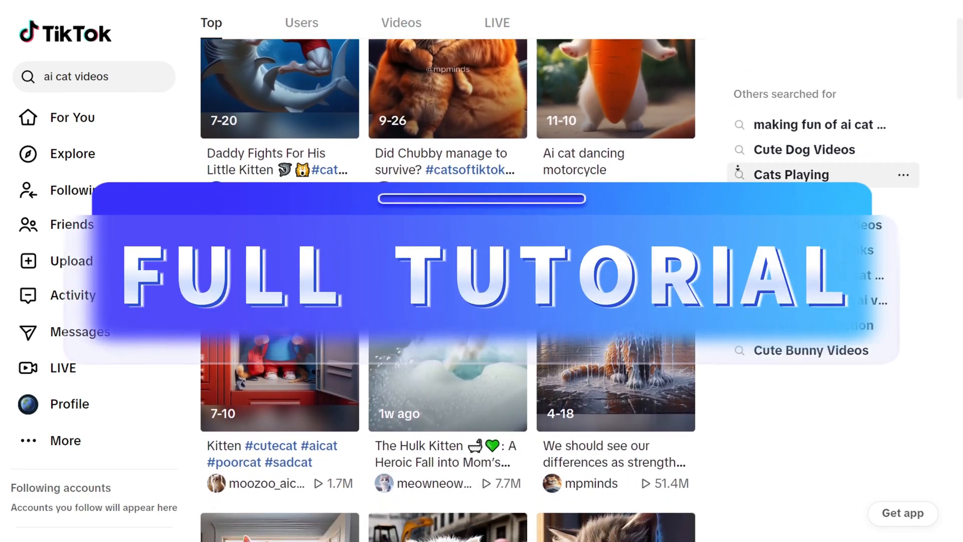
pyautogui.scroll(-4, 720, 175)
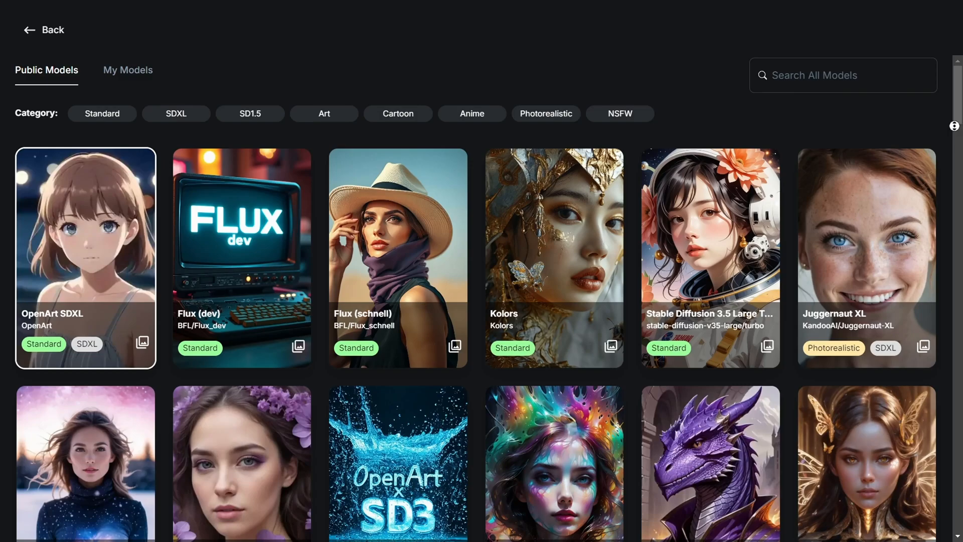
pyautogui.scroll(-3, 955, 126)
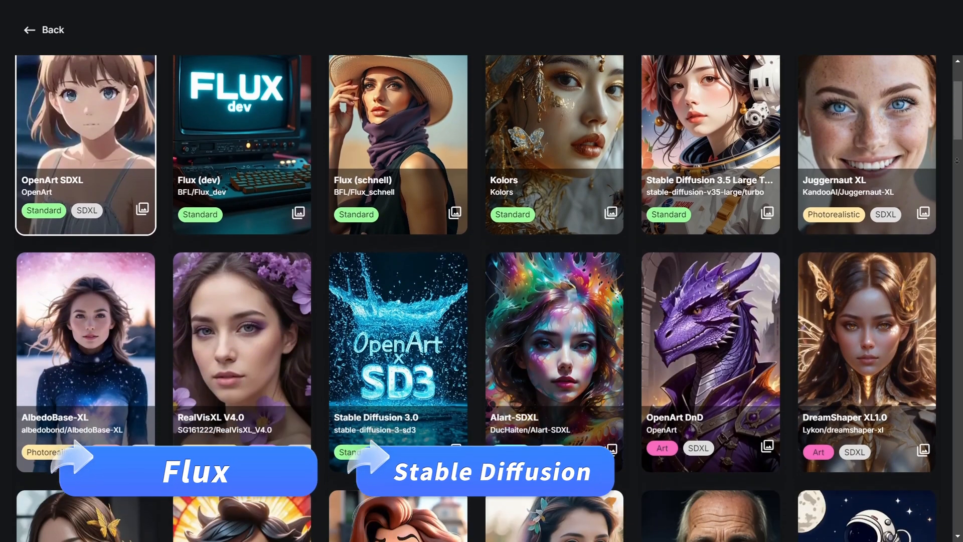
pyautogui.scroll(-3, 957, 161)
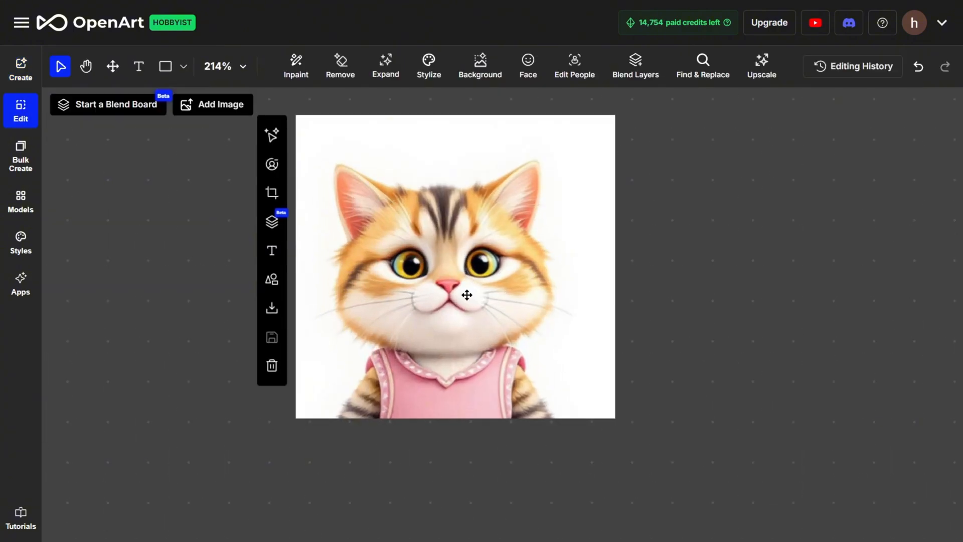
pyautogui.scroll(3, 467, 295)
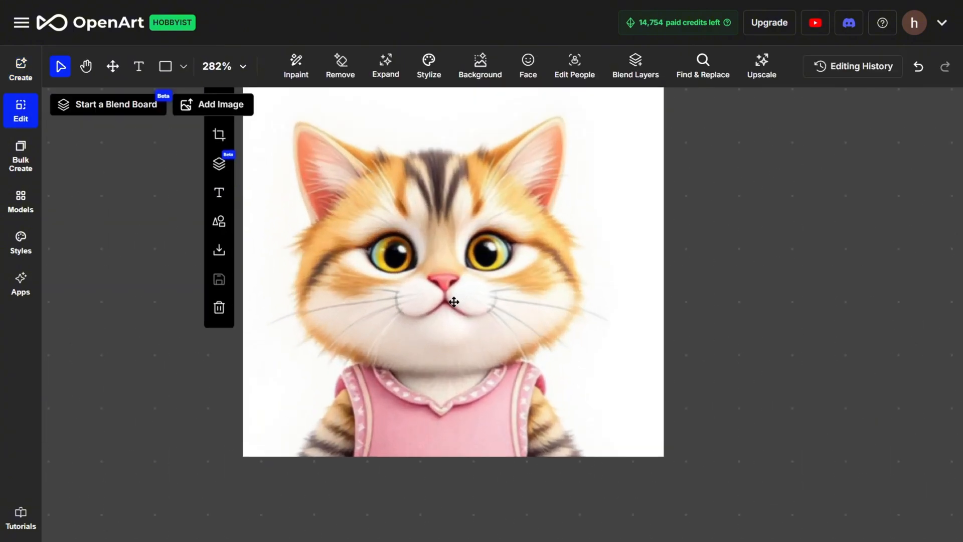
pyautogui.moveTo(438, 250); pyautogui.dragTo(443, 284)
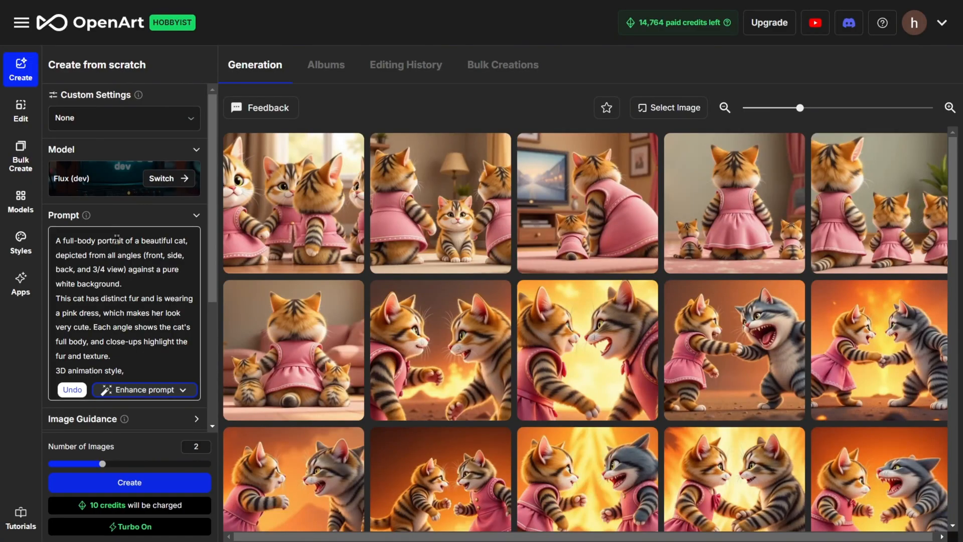
pyautogui.click(99, 254)
pyautogui.click(122, 218)
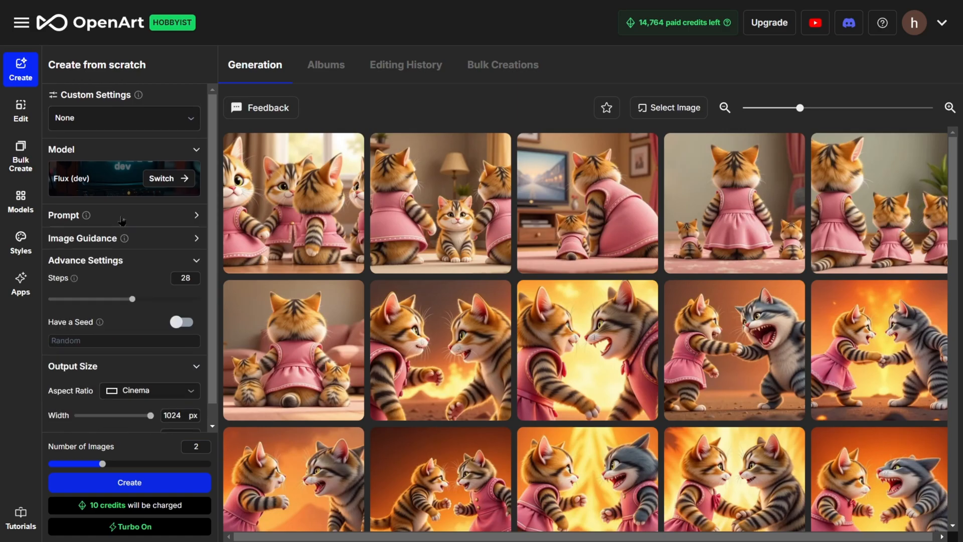
pyautogui.click(122, 218)
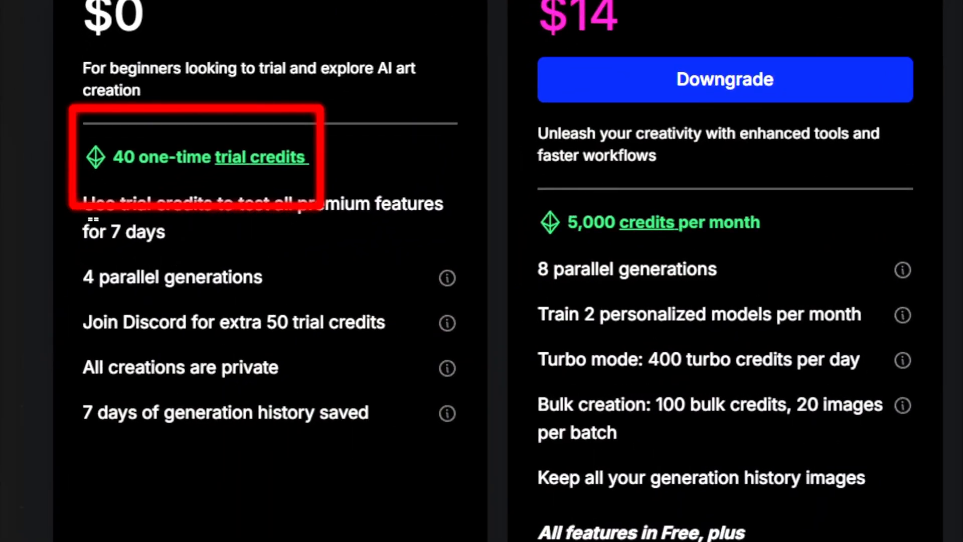
pyautogui.moveTo(85, 199); pyautogui.dragTo(192, 257)
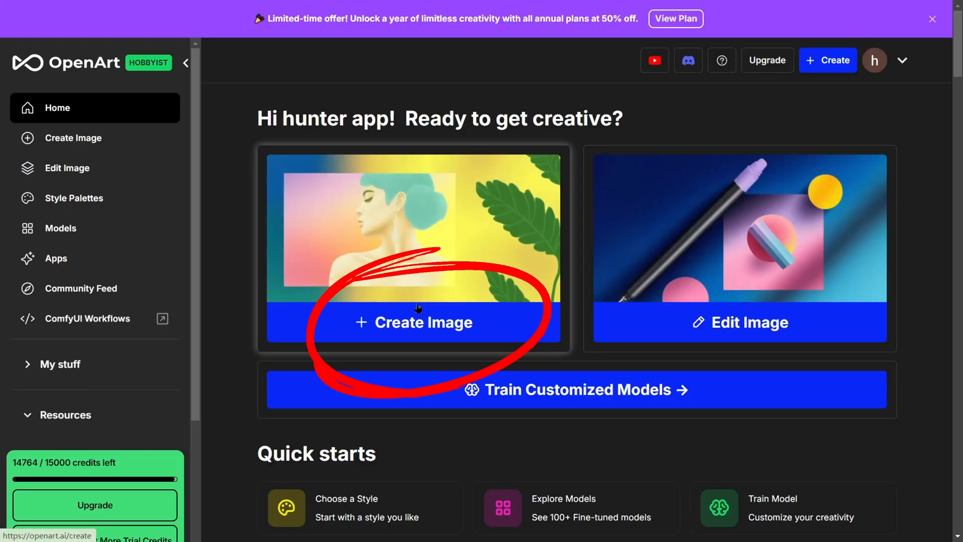
# Step: Start creating an image in OpenArt and switch its model to Flux (dev)
pyautogui.click(409, 321)
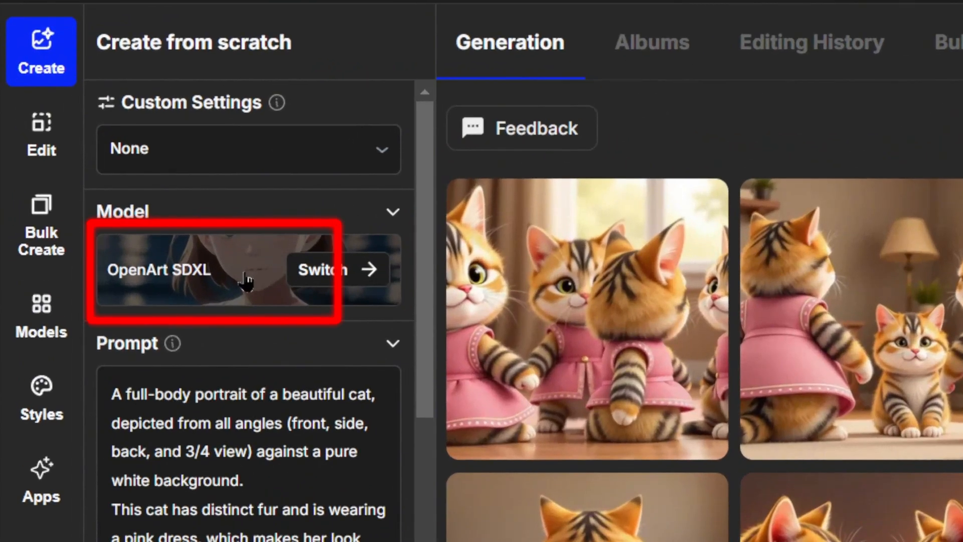
pyautogui.click(247, 281)
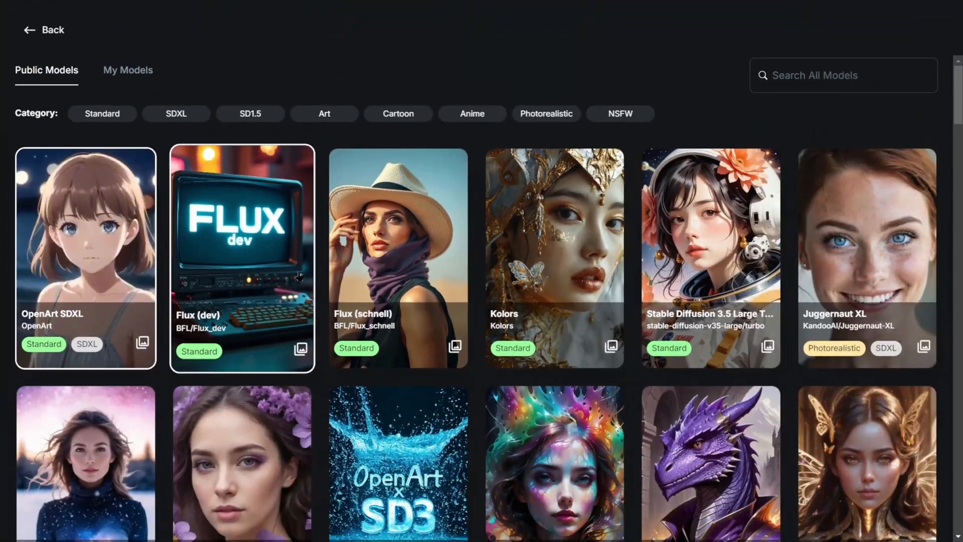
pyautogui.click(299, 277)
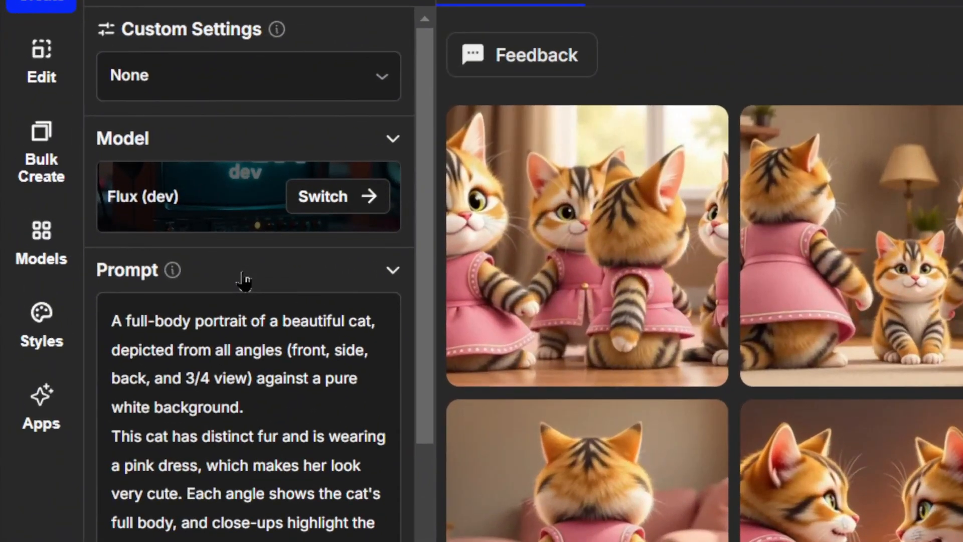
# Step: Review the full-body cat portrait prompt and choose an aspect ratio for the output size
pyautogui.scroll(-3, 245, 281)
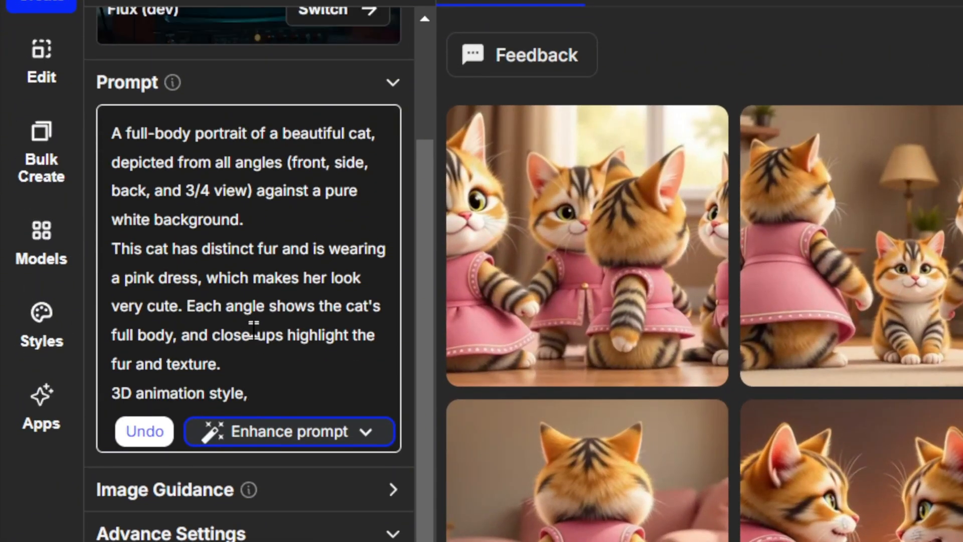
pyautogui.scroll(1, 254, 330)
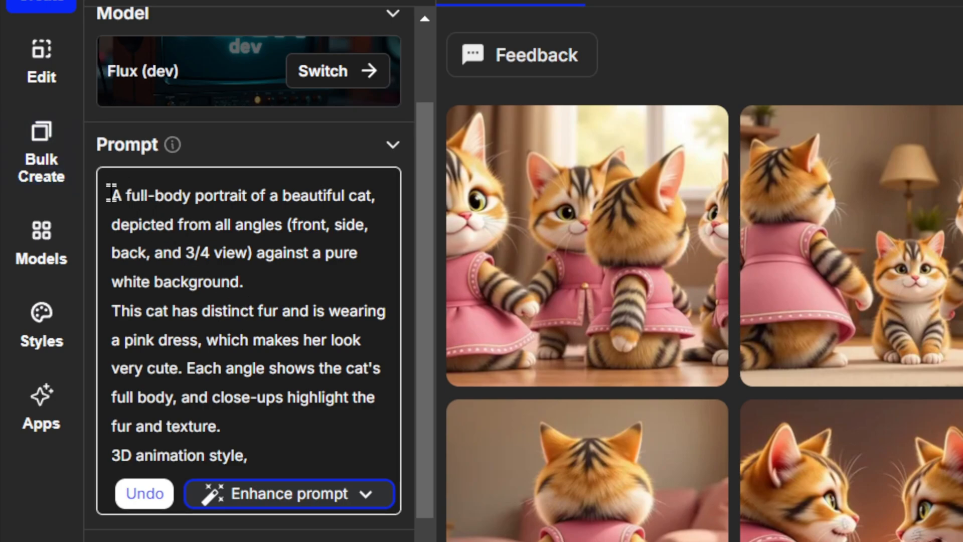
pyautogui.moveTo(112, 195); pyautogui.dragTo(281, 454)
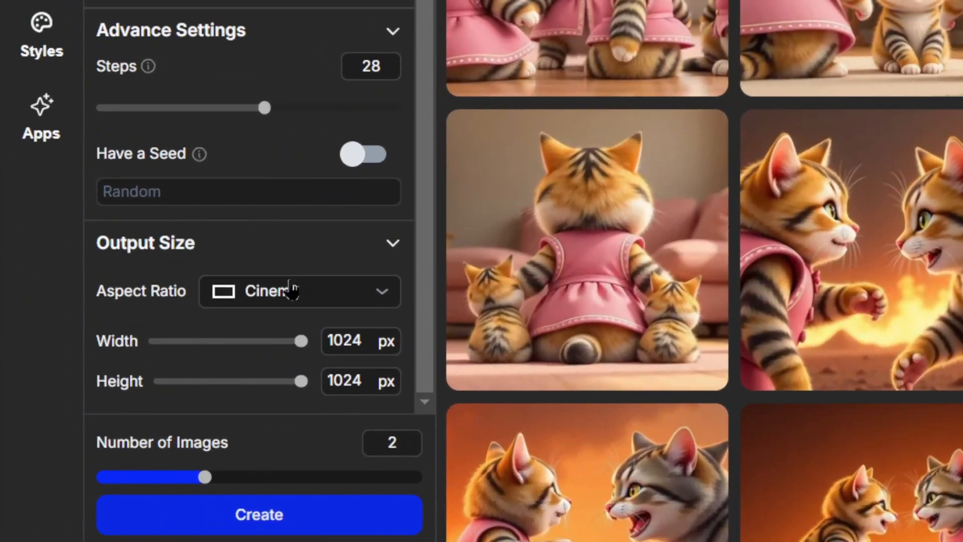
pyautogui.click(291, 291)
pyautogui.click(280, 402)
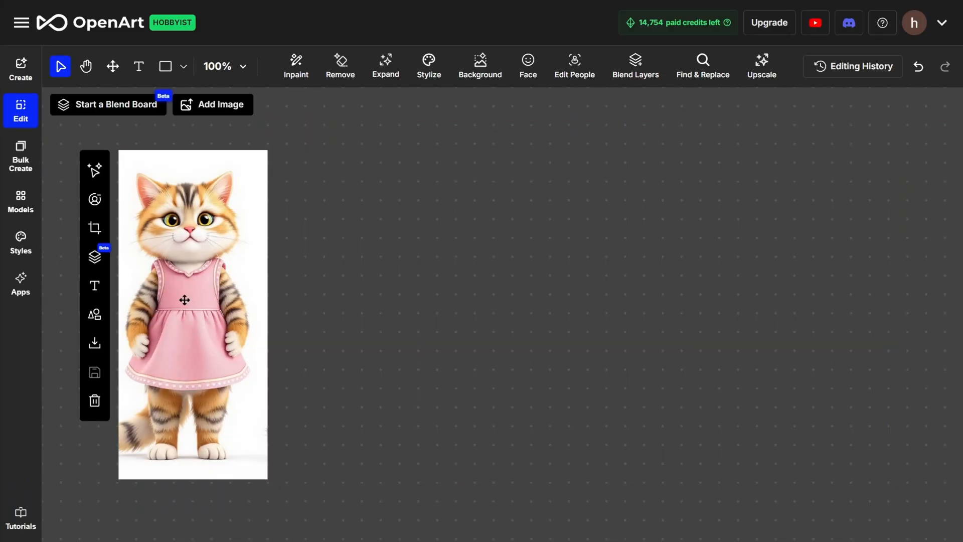
# Step: Crop the full-body cat image to the head and upper dress, about 398 x 378
pyautogui.click(185, 300)
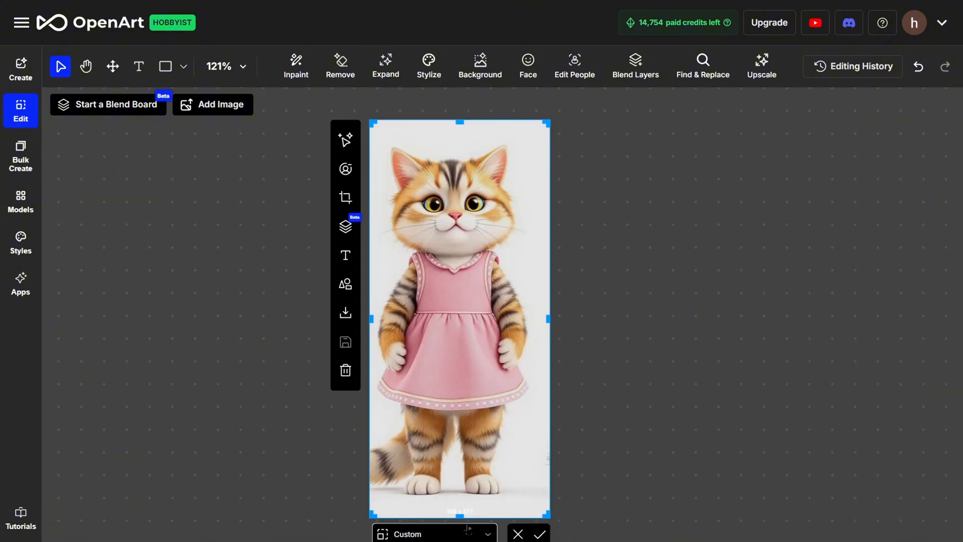
pyautogui.moveTo(460, 516); pyautogui.dragTo(459, 290)
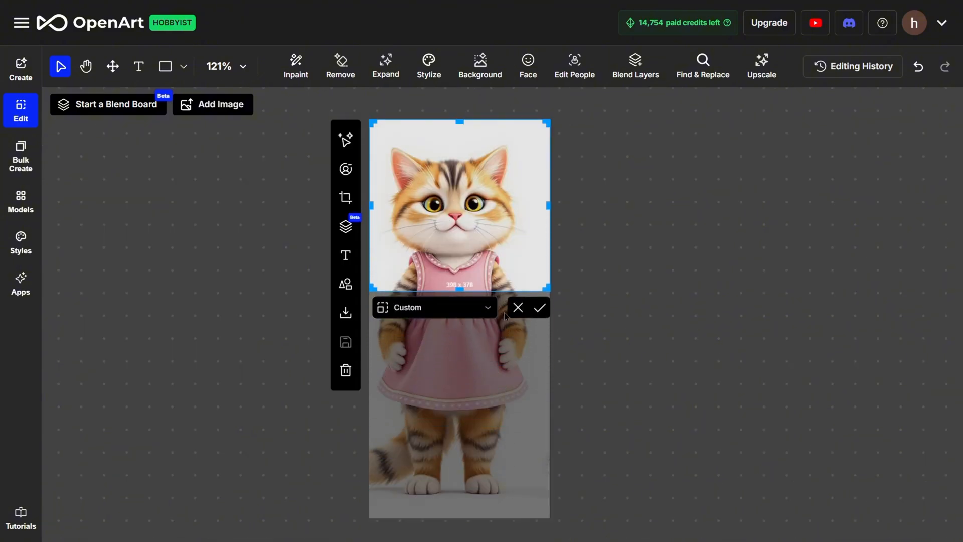
pyautogui.click(539, 307)
# Step: Examine the cropped portrait of the cat's head and upper body up close
pyautogui.scroll(5, 468, 296)
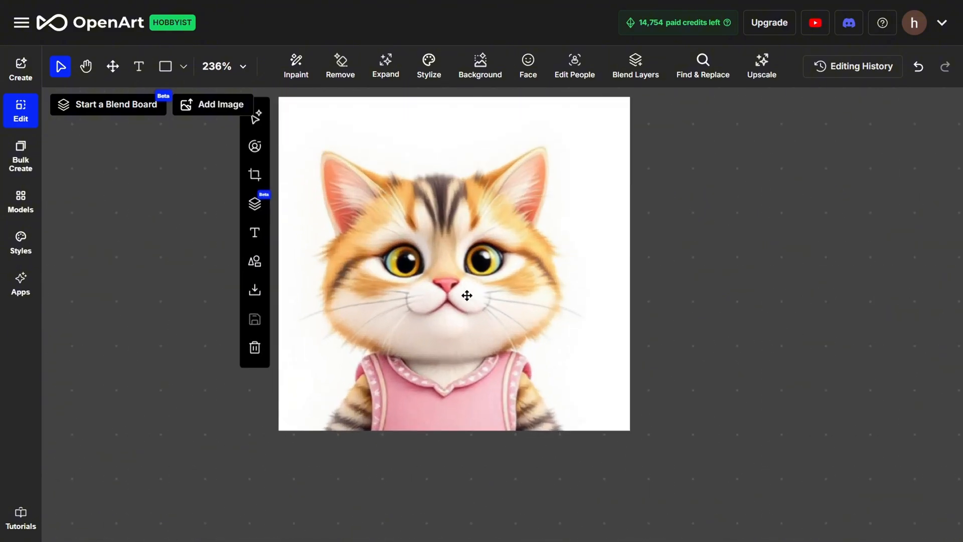
pyautogui.scroll(2, 462, 300)
pyautogui.moveTo(438, 253); pyautogui.dragTo(450, 323)
pyautogui.scroll(-1, 451, 324)
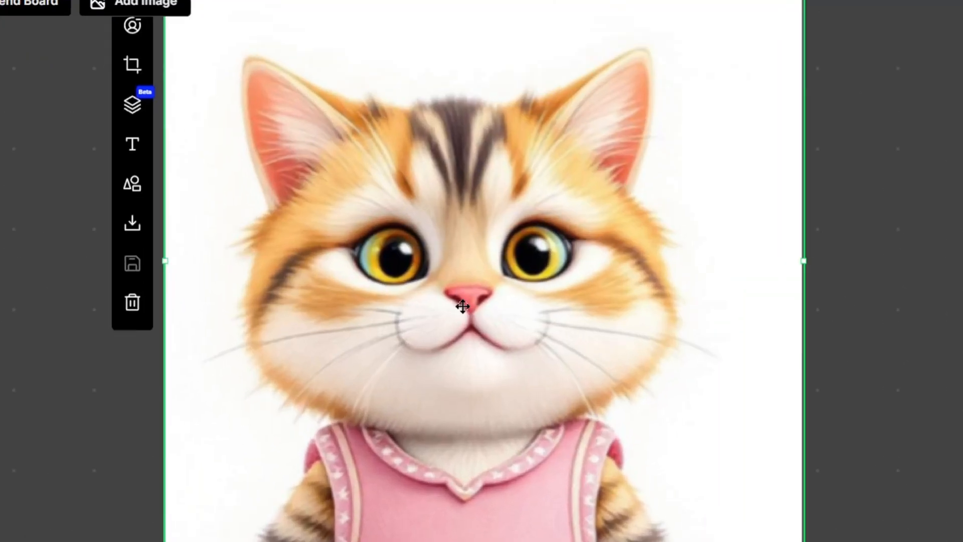
pyautogui.scroll(-3, 463, 306)
pyautogui.scroll(1, 459, 281)
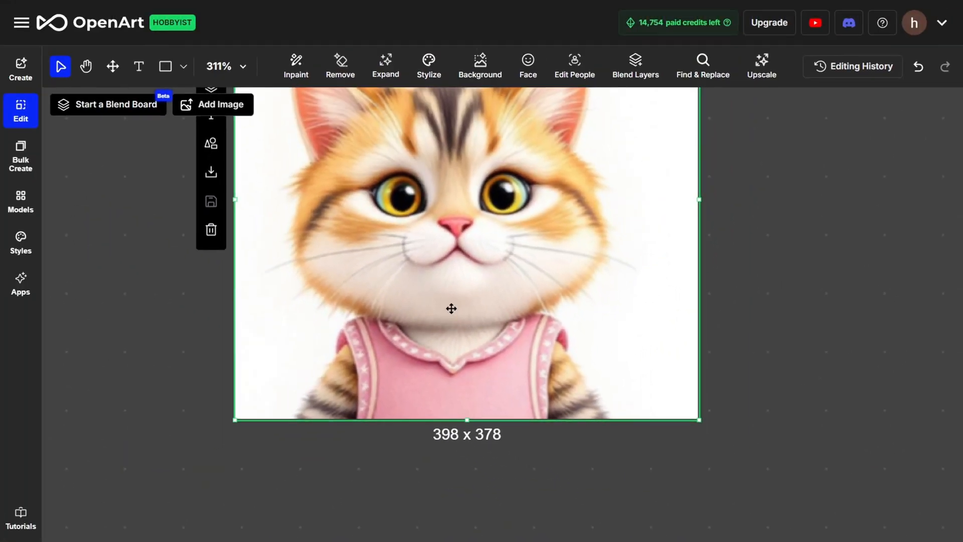
pyautogui.scroll(2, 510, 282)
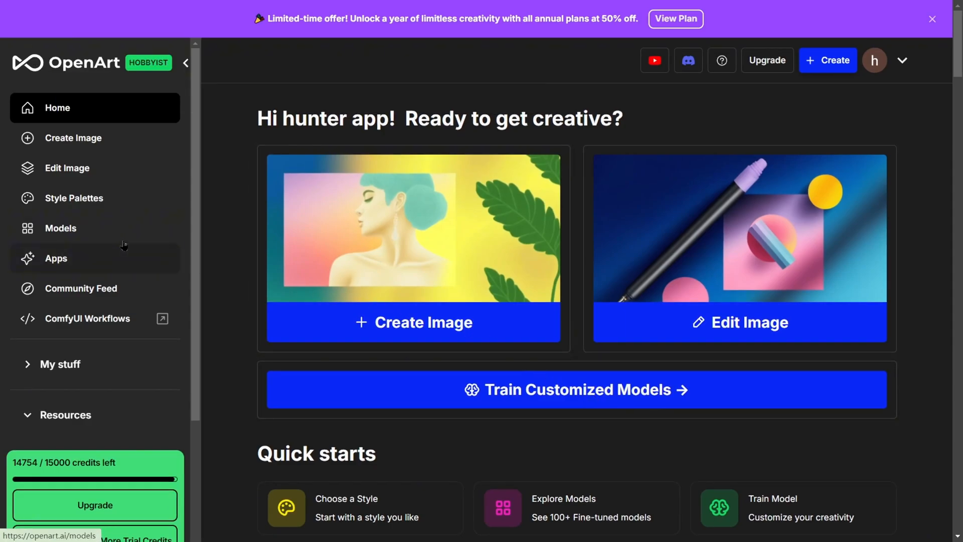
# Step: Add the cat images as samples for training the AI-cat model and review the minimum image size requirement
pyautogui.click(90, 239)
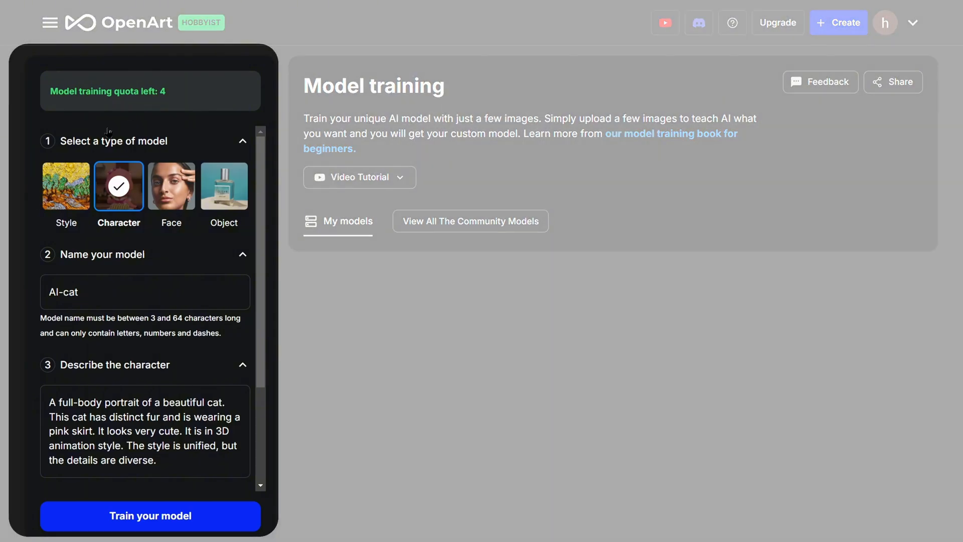
pyautogui.scroll(-3, 146, 301)
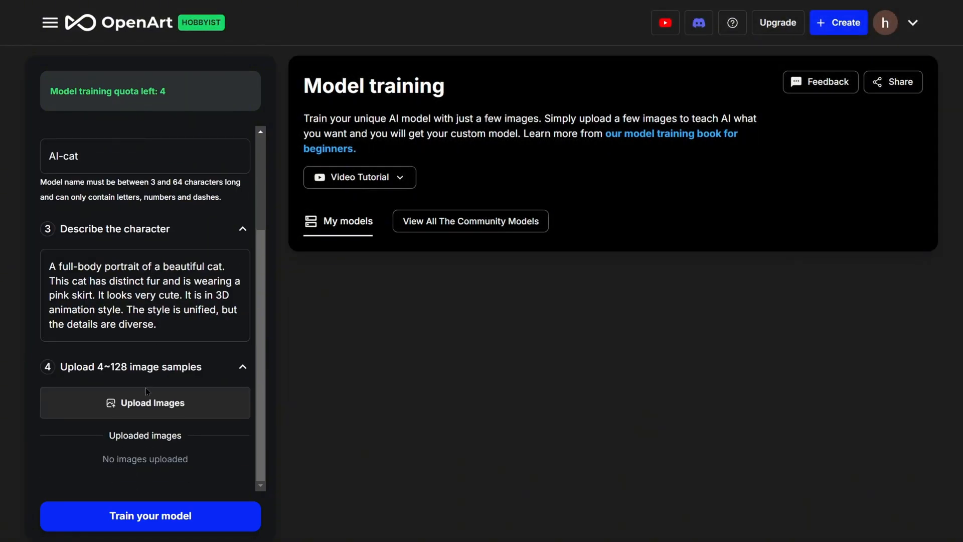
pyautogui.click(146, 397)
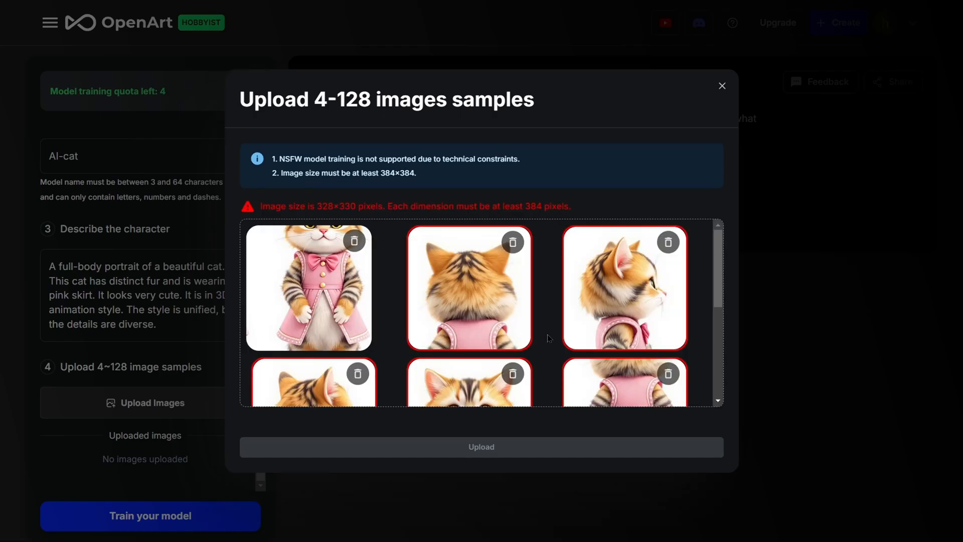
pyautogui.scroll(-5, 547, 334)
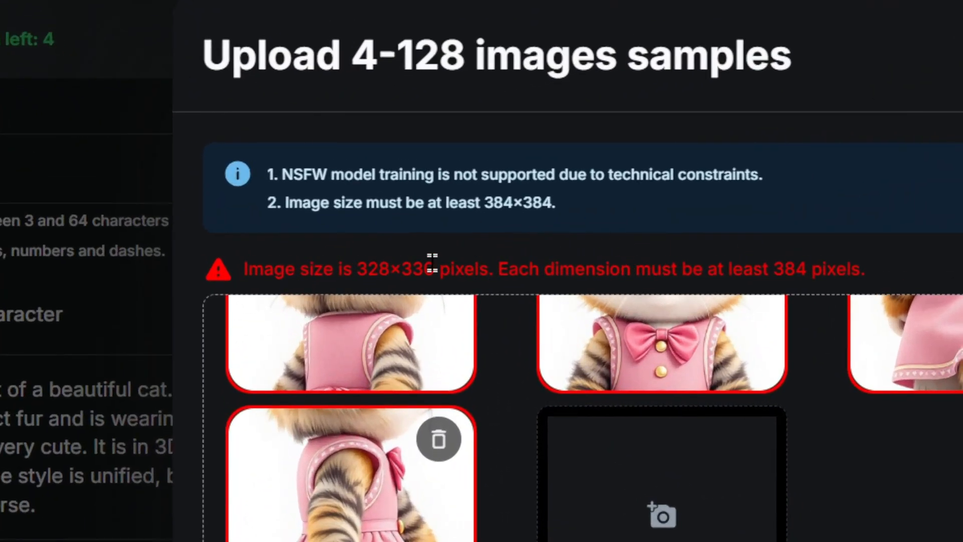
pyautogui.moveTo(236, 276); pyautogui.dragTo(949, 287)
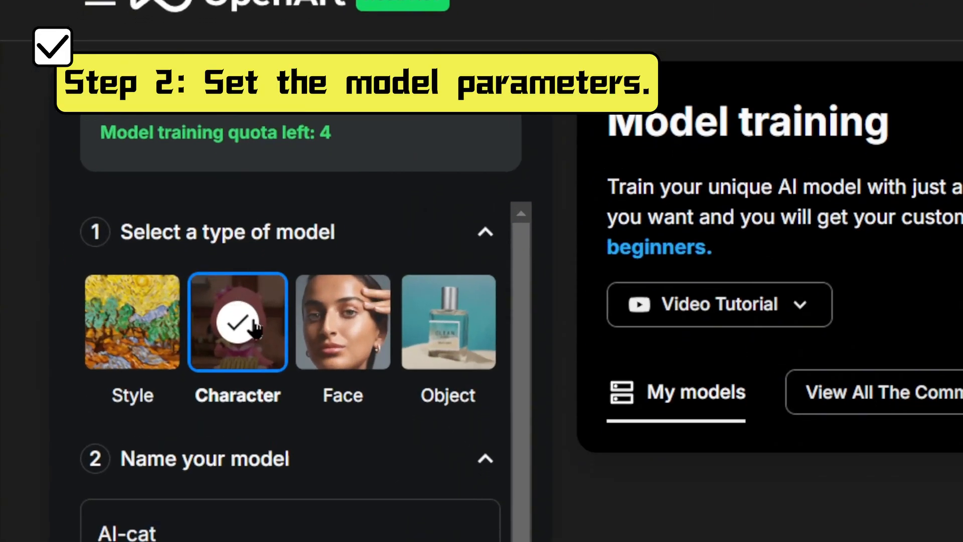
# Step: Try the Face and Object model types and set the type back to Character
pyautogui.click(359, 322)
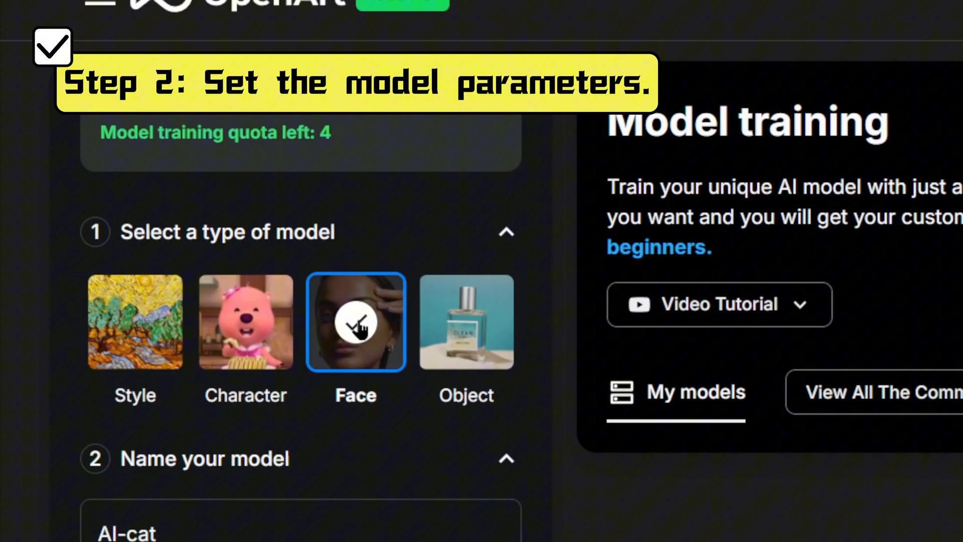
pyautogui.click(456, 333)
pyautogui.click(227, 325)
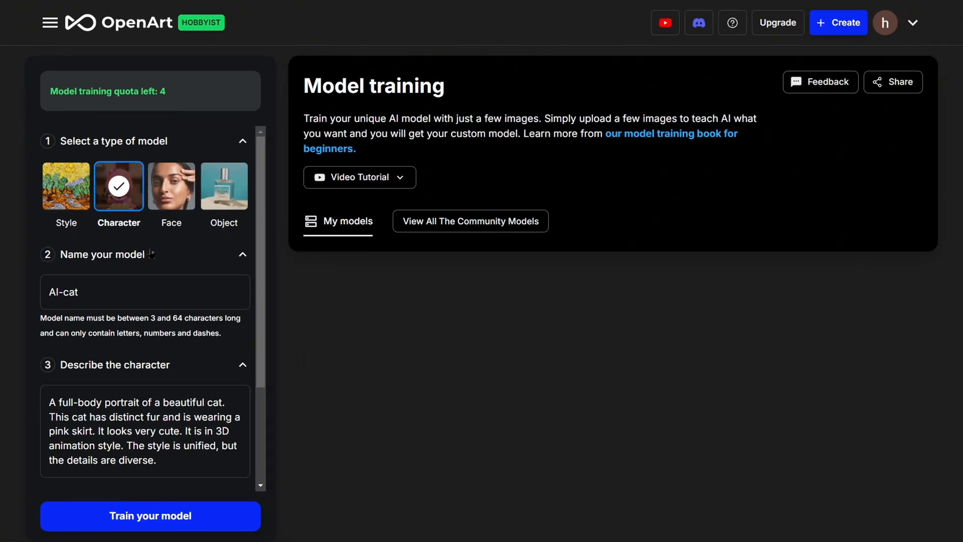
# Step: Review the model name and the character description, including its last sentence on unified style and diverse details
pyautogui.scroll(-3, 94, 342)
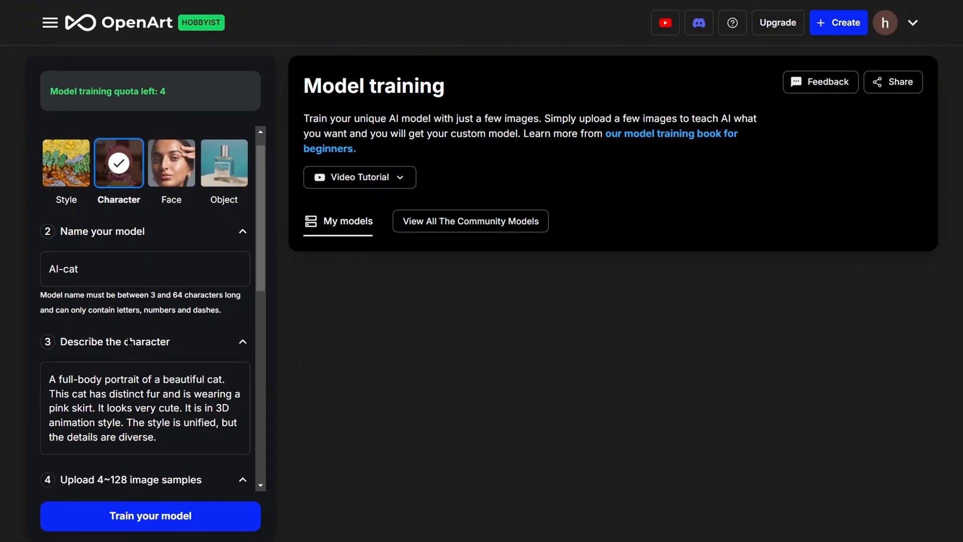
pyautogui.scroll(1, 94, 341)
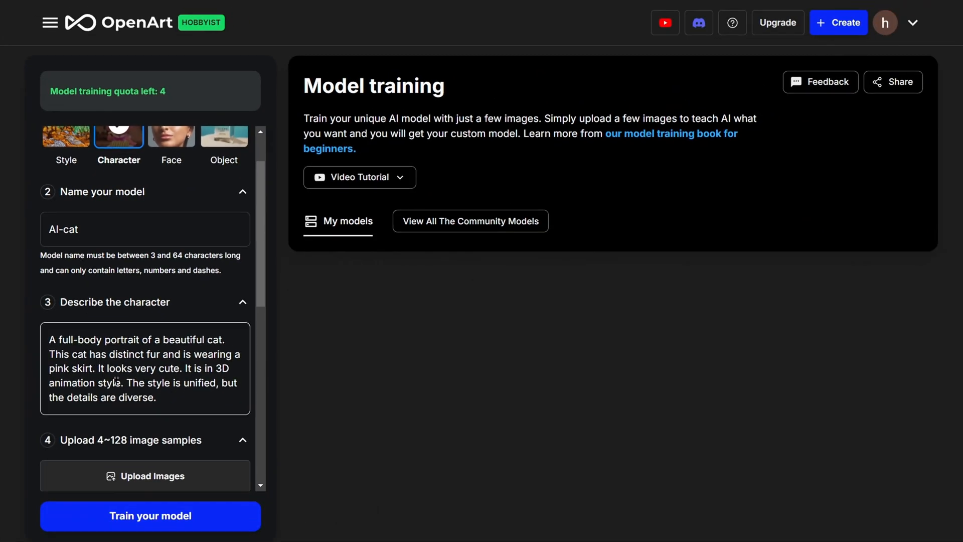
pyautogui.scroll(-3, 111, 384)
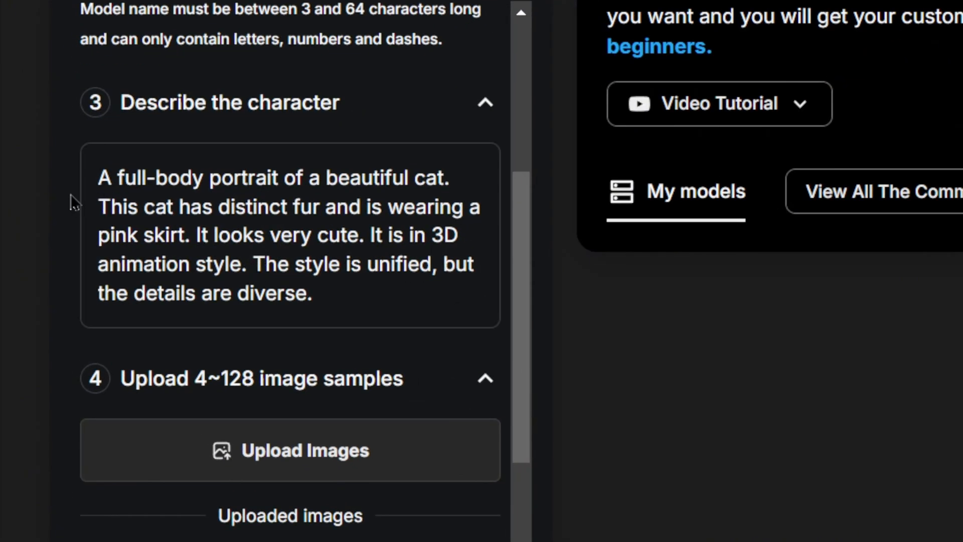
pyautogui.moveTo(99, 176); pyautogui.dragTo(371, 221)
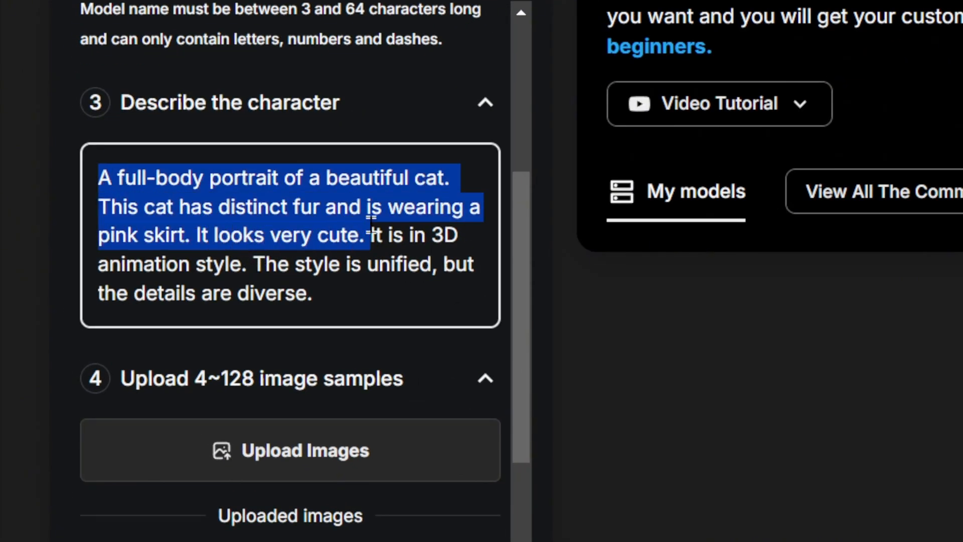
pyautogui.click(366, 232)
pyautogui.moveTo(252, 264); pyautogui.dragTo(387, 341)
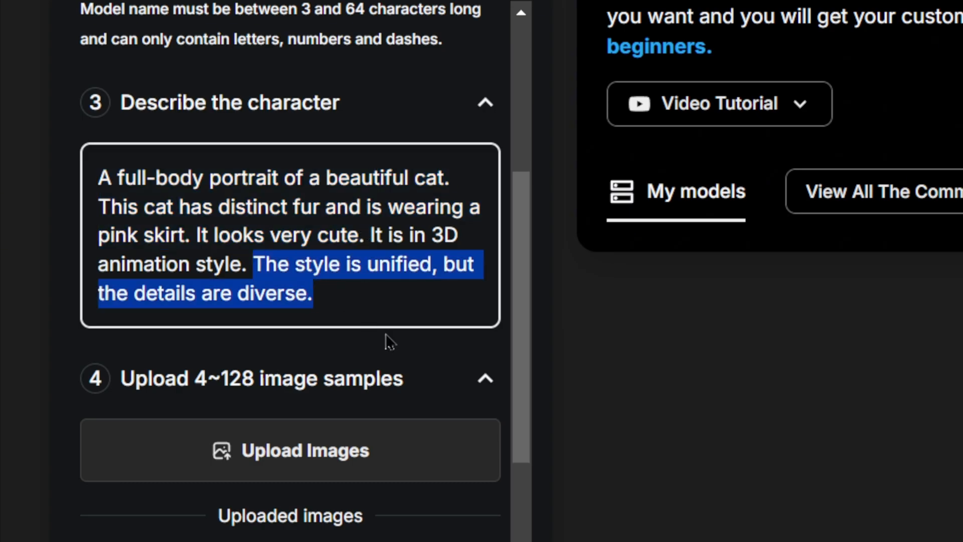
pyautogui.write('Z')
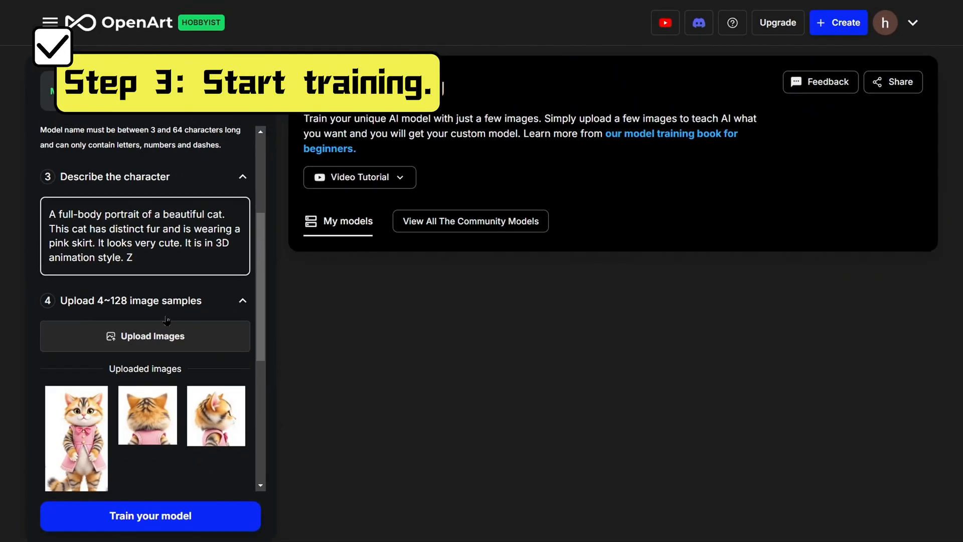
pyautogui.hotkey('ctrl', 'z')
# Step: Start training the AI-cat character model on the uploaded cat images and confirm
pyautogui.click(153, 525)
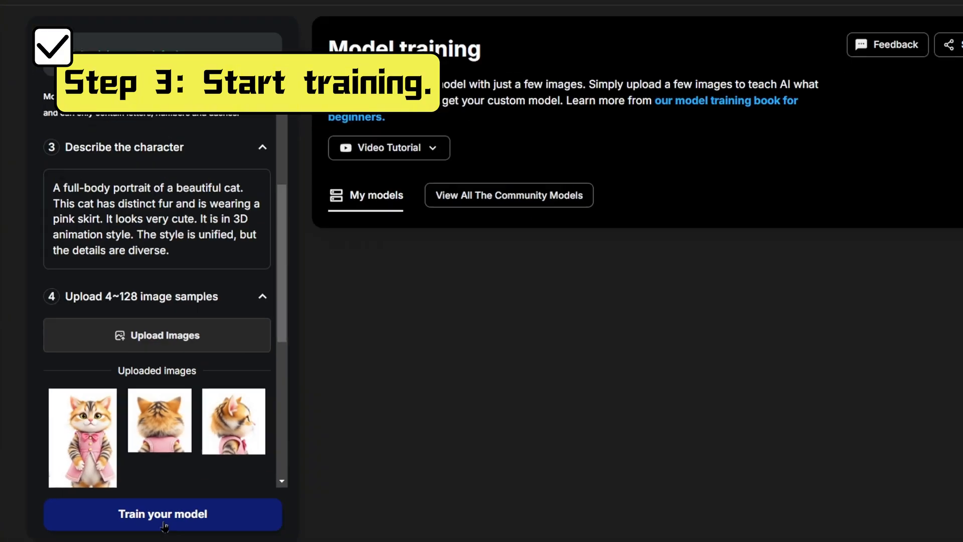
pyautogui.click(297, 516)
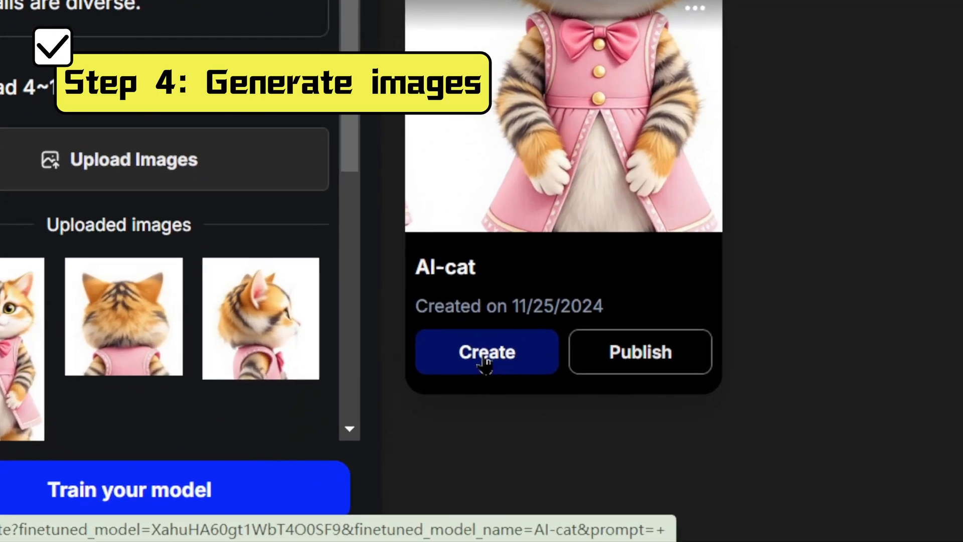
# Step: Prompt the AI-cat model with "The cat is being chased by a shark in the ocean. It has a terrified expression. The color tone of a horror movie"
pyautogui.click(485, 360)
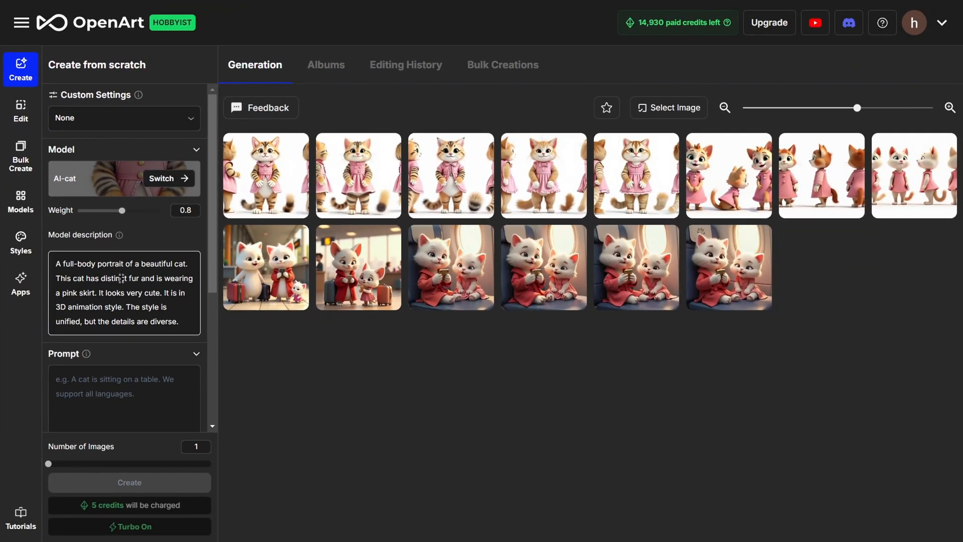
pyautogui.scroll(-1, 121, 278)
pyautogui.write('z')
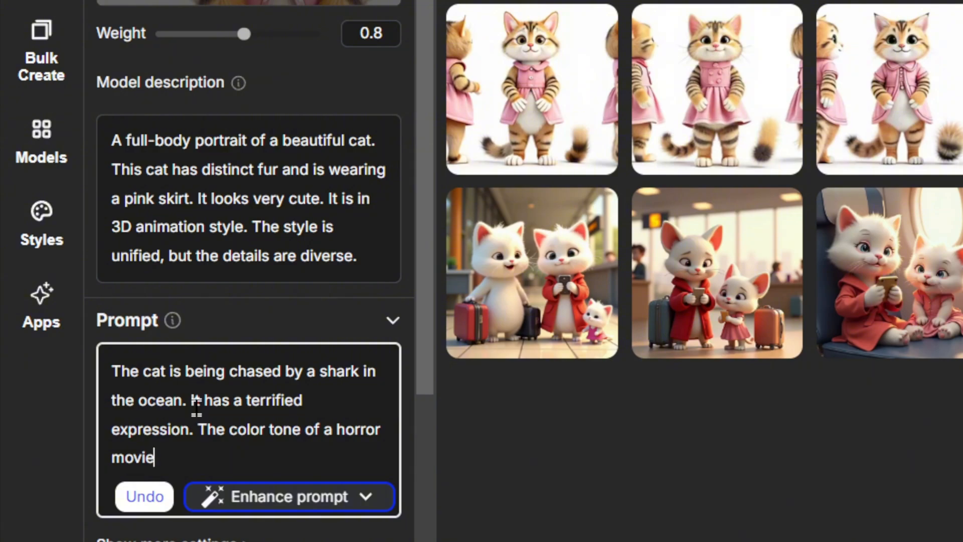
# Step: Set the output aspect ratio to Cinema, 1536 x 864 px, and generate three images from the shark-chase prompt
pyautogui.scroll(-2, 196, 407)
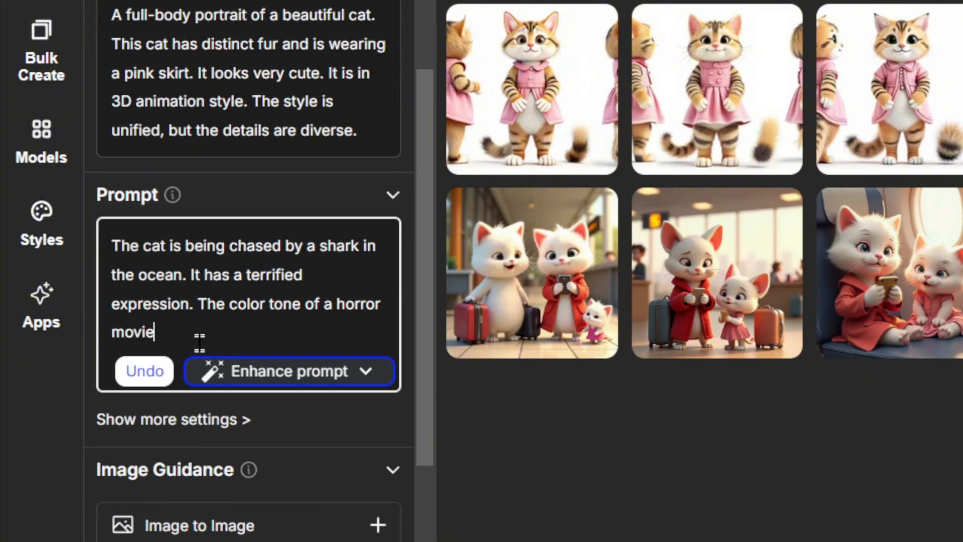
pyautogui.scroll(-3, 199, 343)
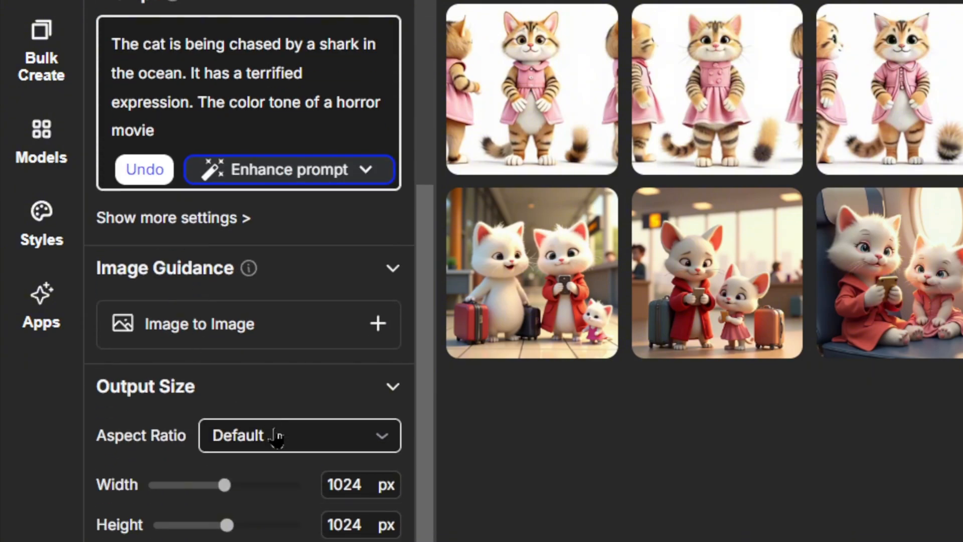
pyautogui.click(286, 454)
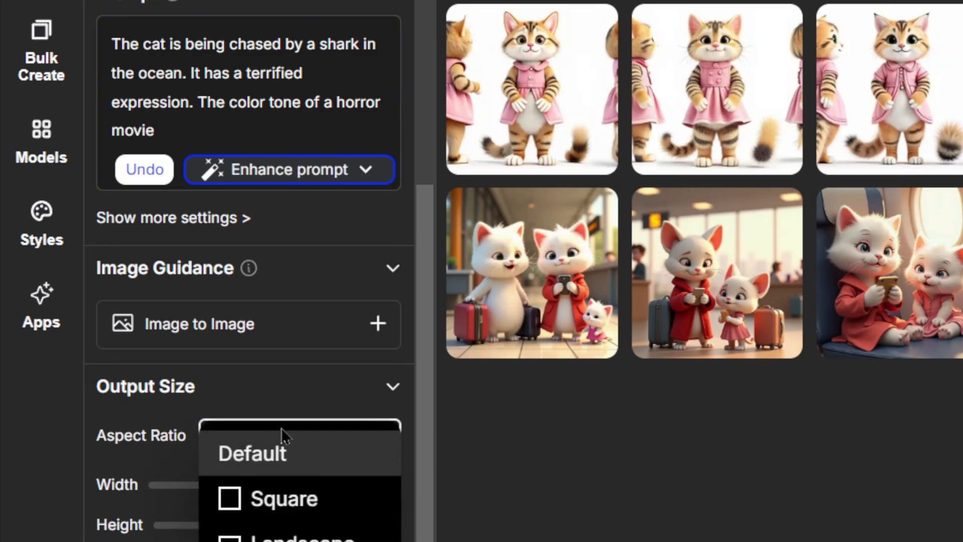
pyautogui.click(286, 411)
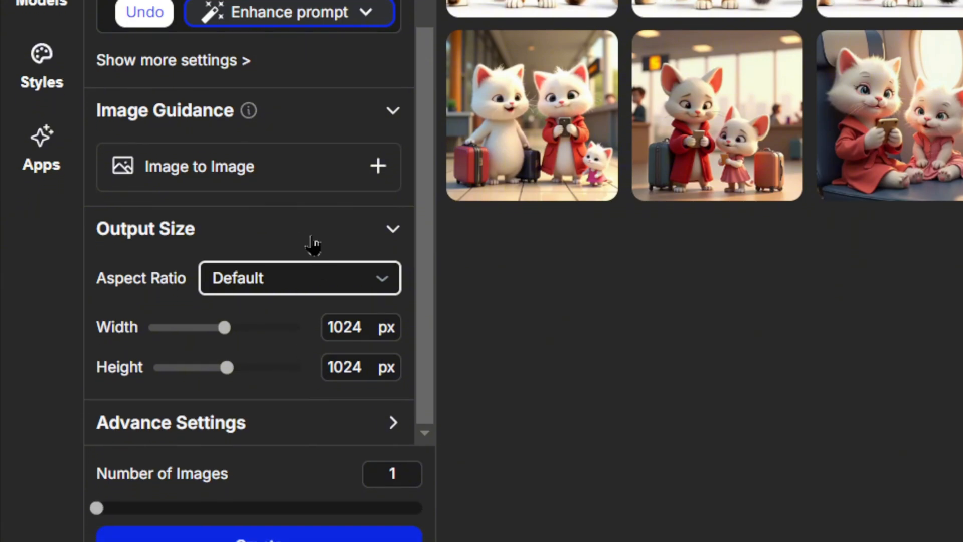
pyautogui.click(310, 278)
pyautogui.click(285, 441)
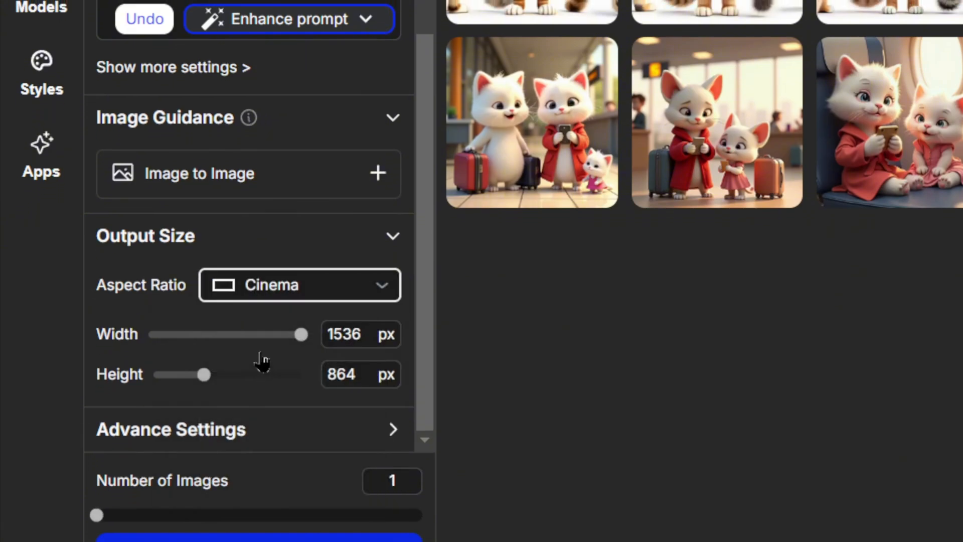
pyautogui.moveTo(96, 514); pyautogui.dragTo(189, 515)
pyautogui.click(248, 538)
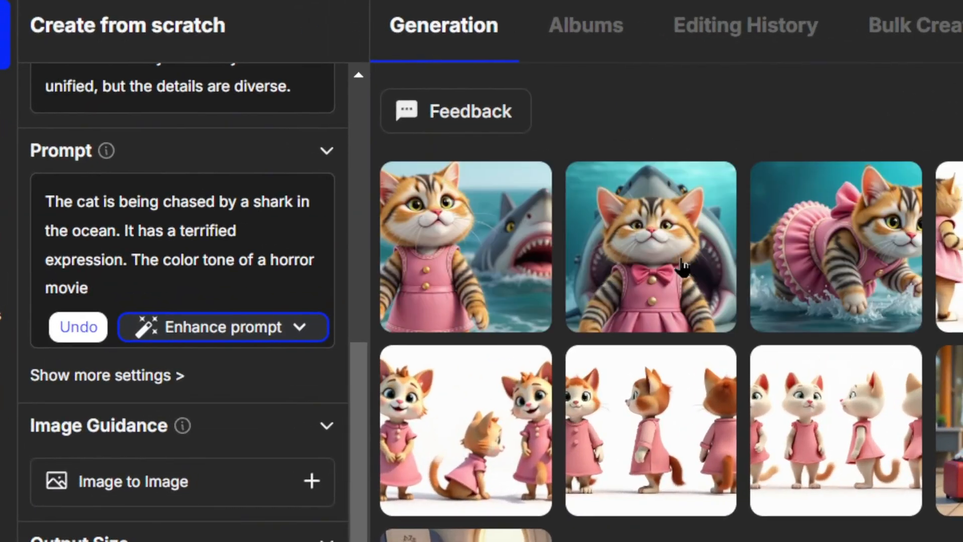
# Step: Open the portrait image of the cat in the ocean for expansion and extend it to the Cinema(16:9) aspect ratio
pyautogui.click(467, 261)
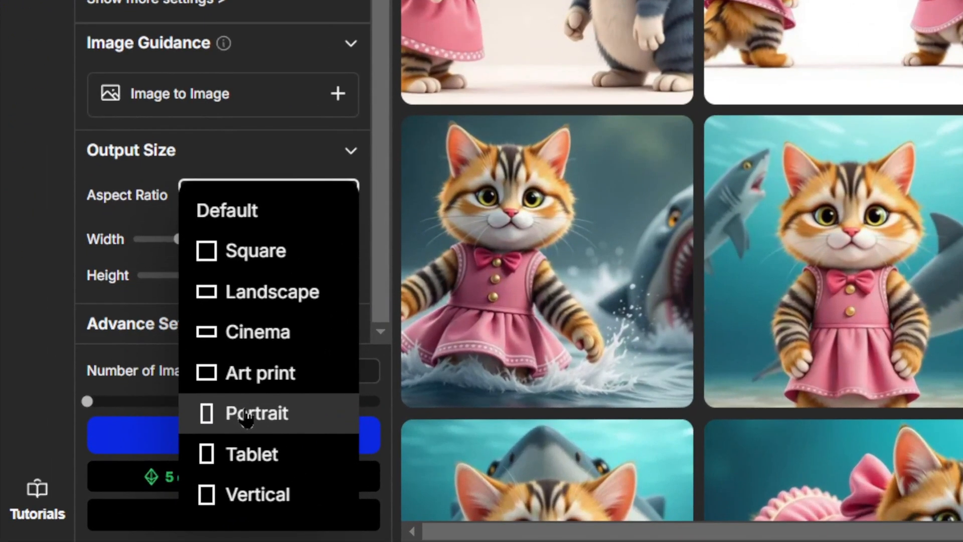
pyautogui.click(123, 478)
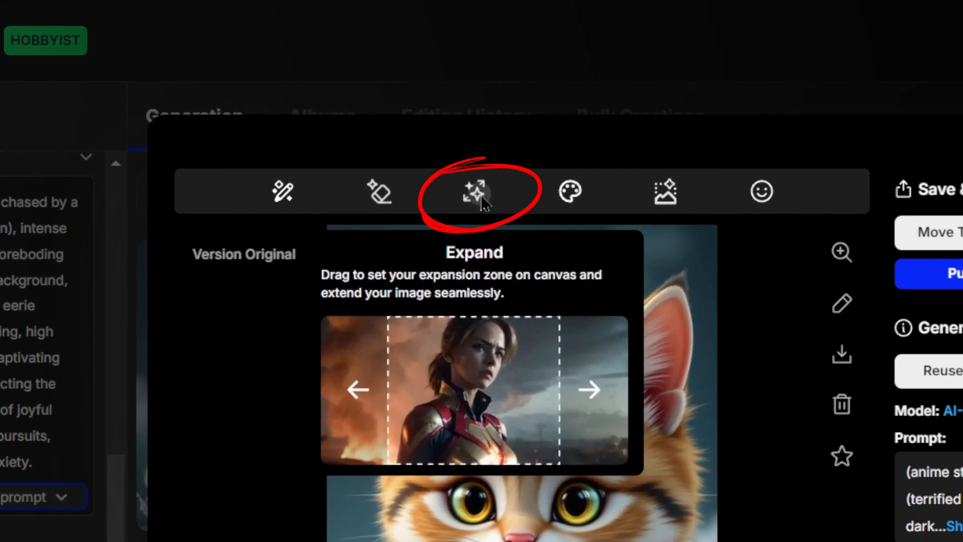
pyautogui.click(476, 193)
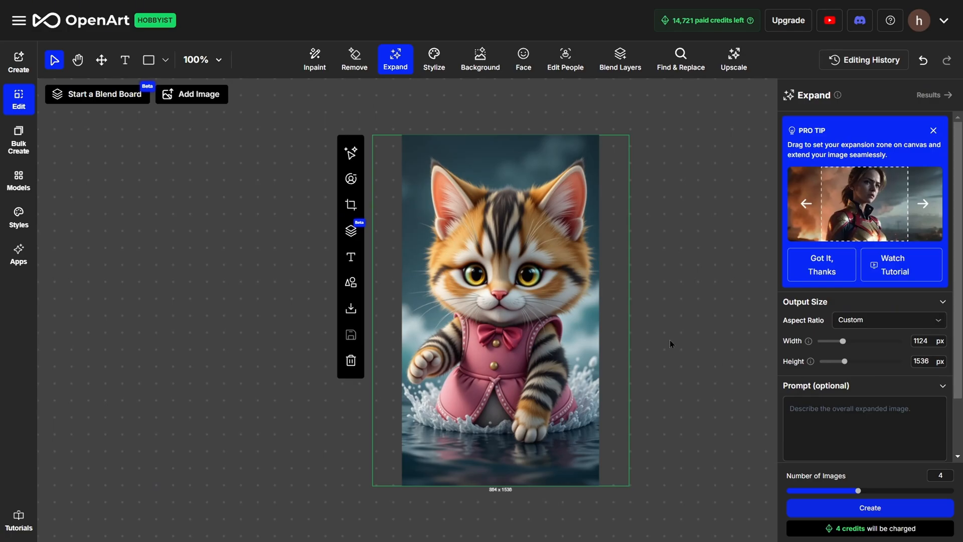
pyautogui.click(890, 320)
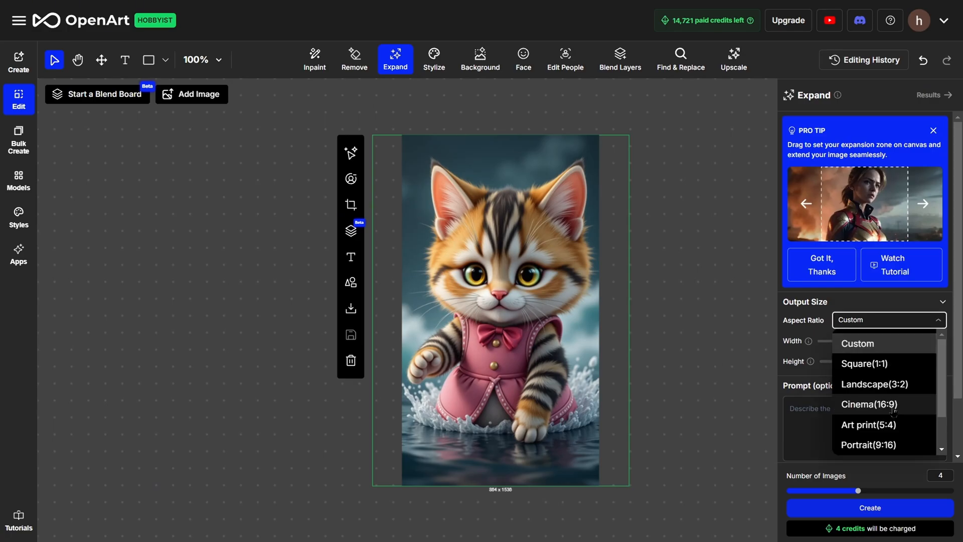
pyautogui.click(864, 403)
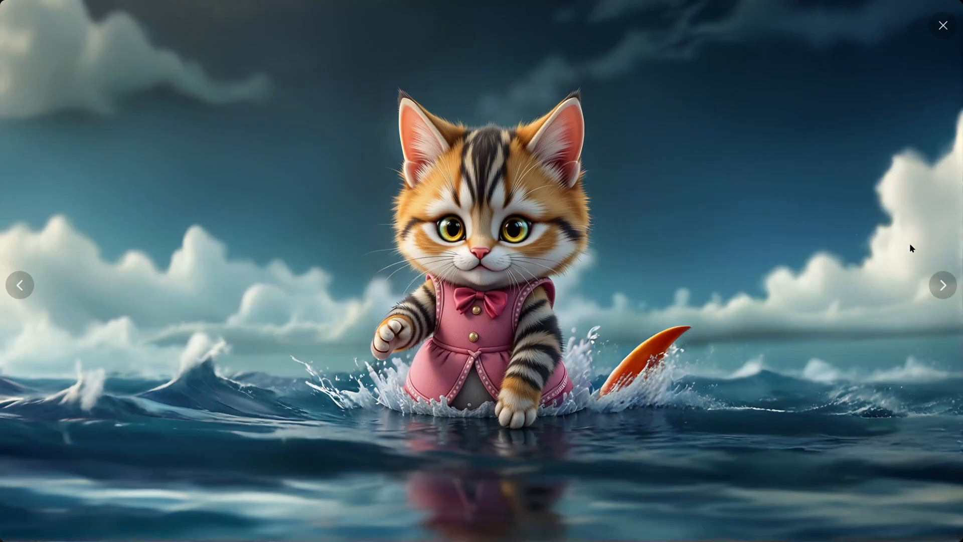
# Step: Compare the expanded versions of the ocean cat image at full size
pyautogui.click(944, 285)
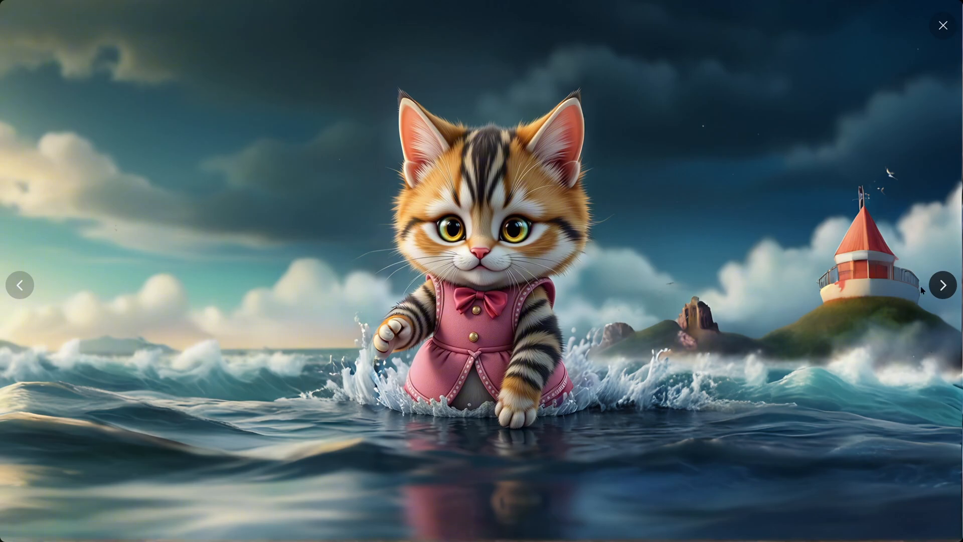
pyautogui.click(20, 294)
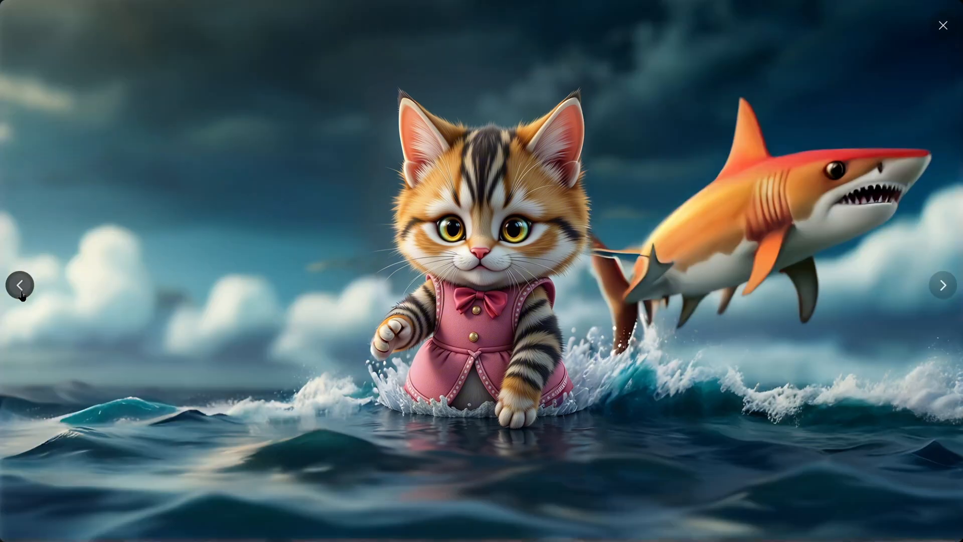
pyautogui.click(21, 295)
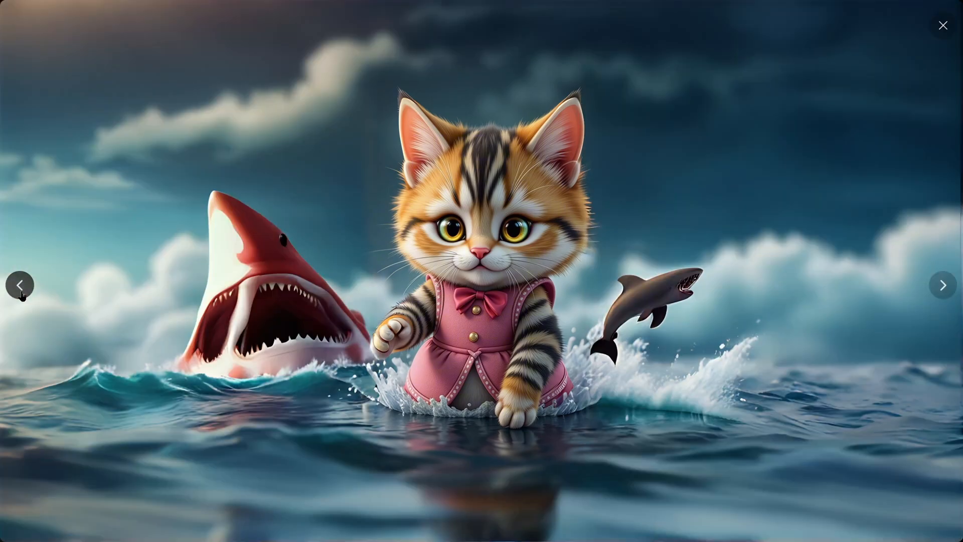
pyautogui.press('Escape')
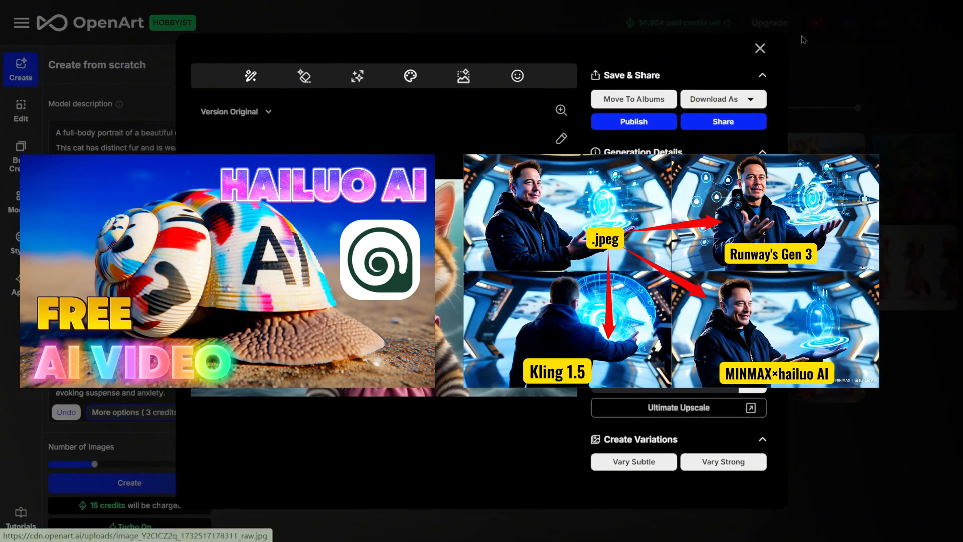
# Step: Close the current image details and open another generated cat image
pyautogui.click(760, 48)
pyautogui.click(360, 175)
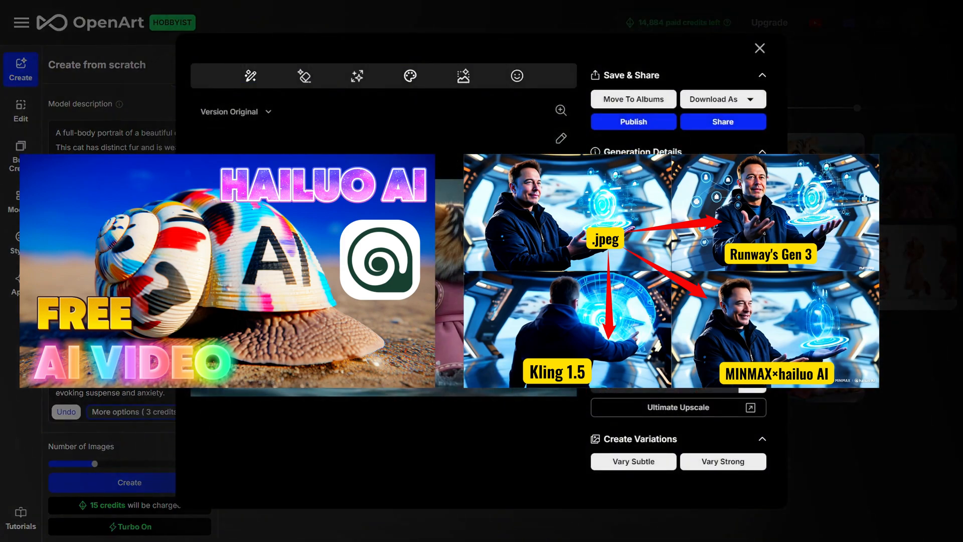